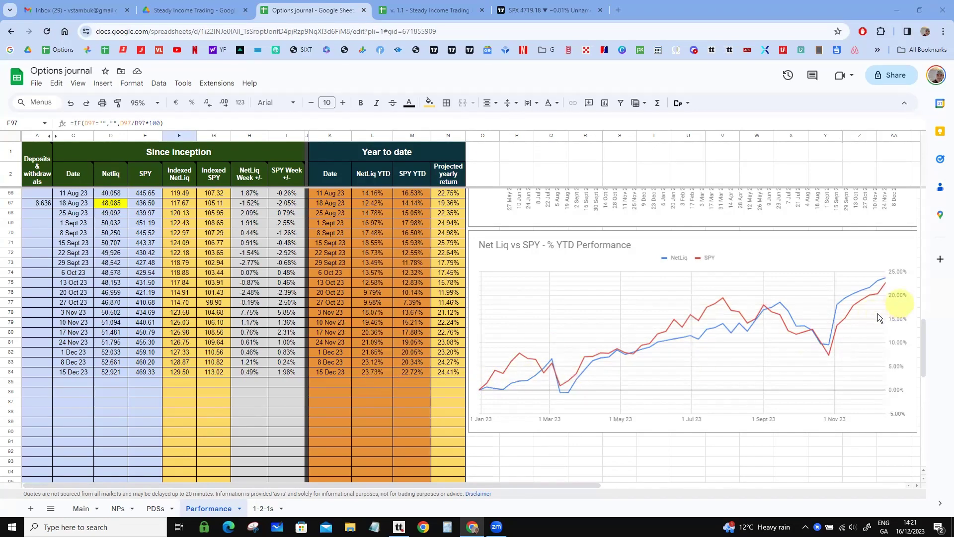
scroll(864, 296, "up", 3)
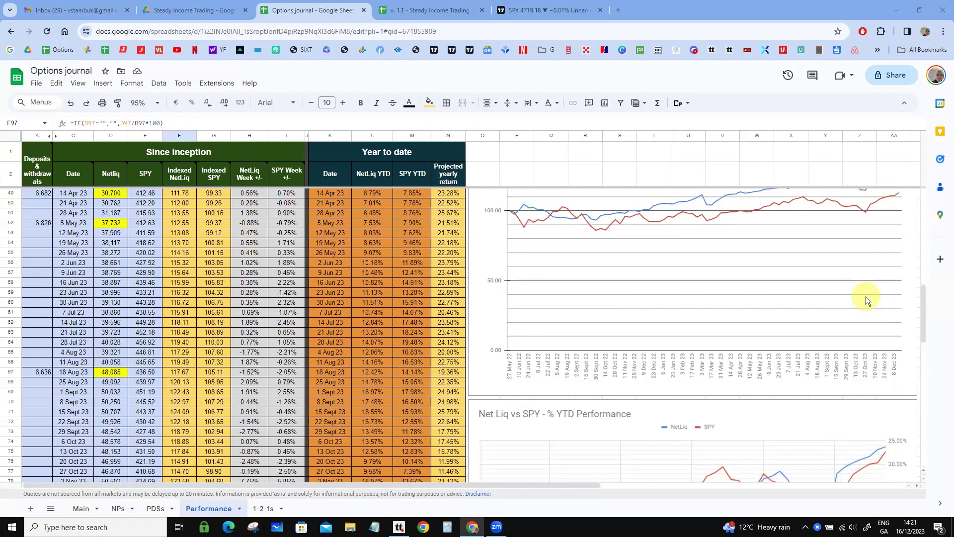
scroll(682, 298, "up", 2)
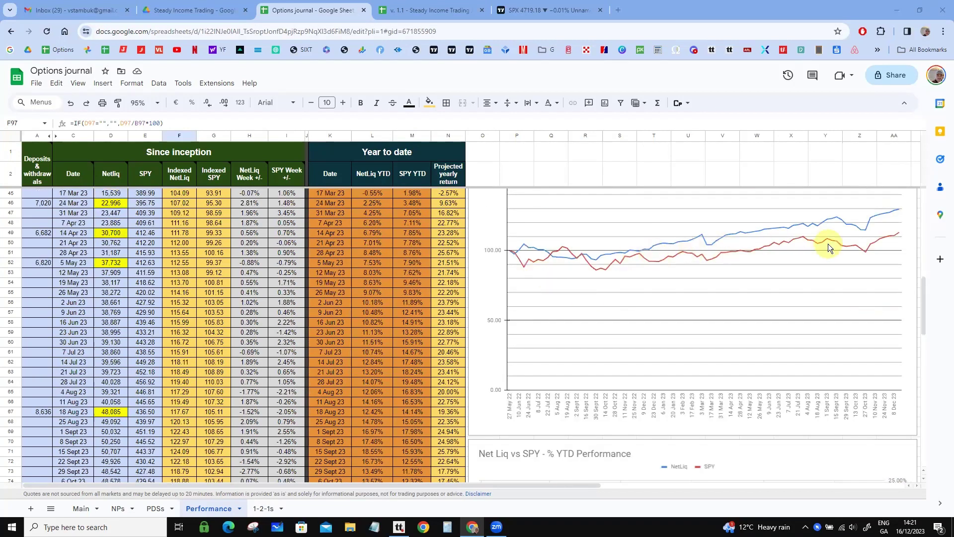
scroll(828, 244, "down", 5)
scroll(824, 268, "down", 1)
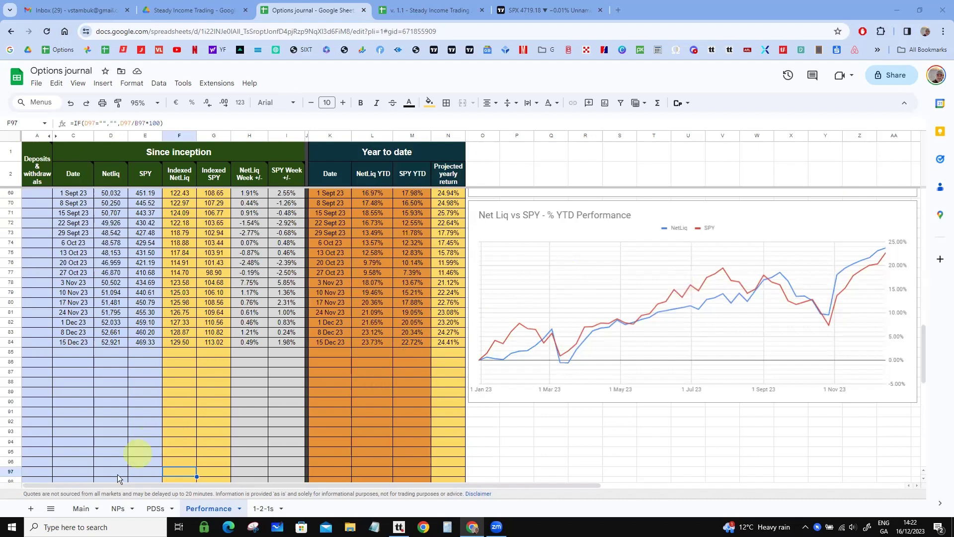
Step: Show the 1-2-1s sheet of the Options journal
left_click(263, 508)
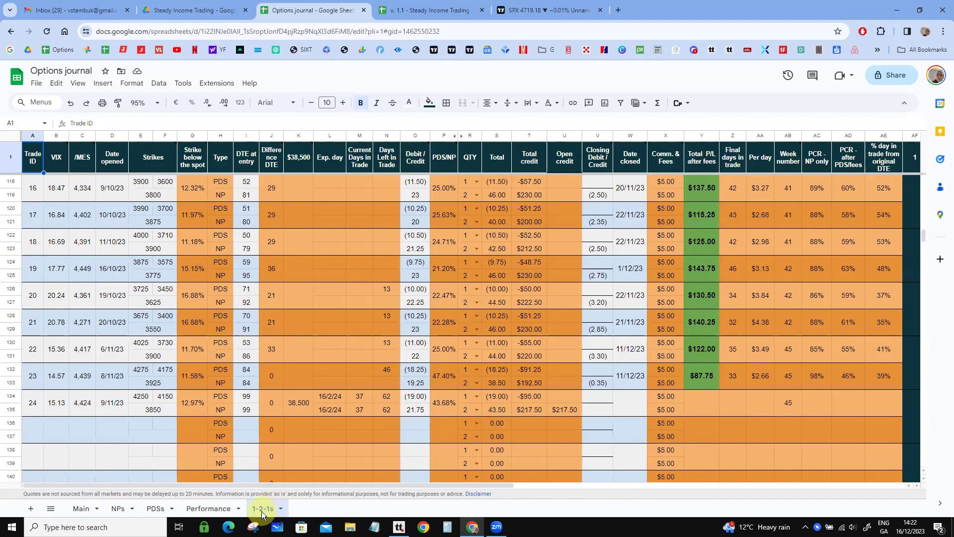
Step: Show the NPs sheet listing trades 30 to 36
left_click(119, 508)
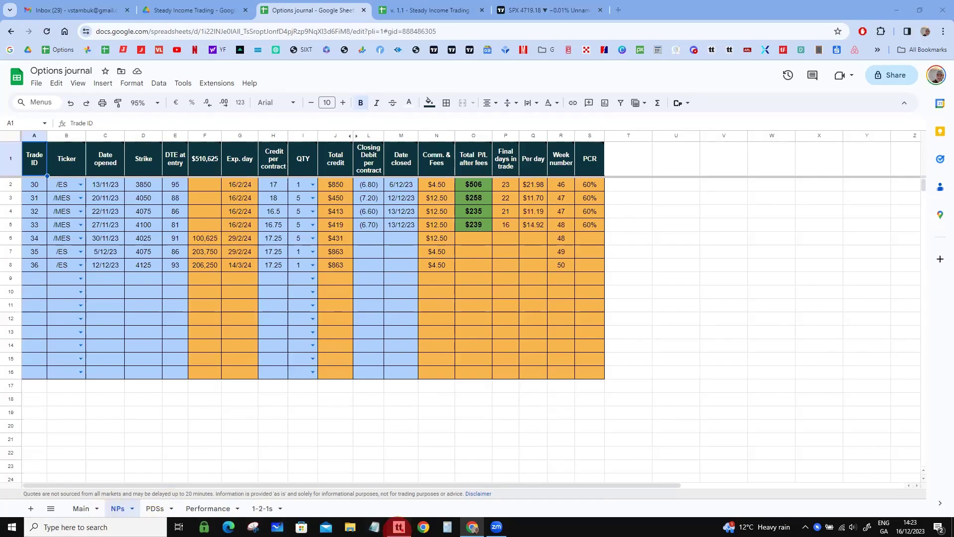
Step: Review the /MESH4 option legs in tastytrade's Positions list, including the -2 Feb 16 3850 leg, then collapse them
left_click(399, 526)
left_click(256, 125)
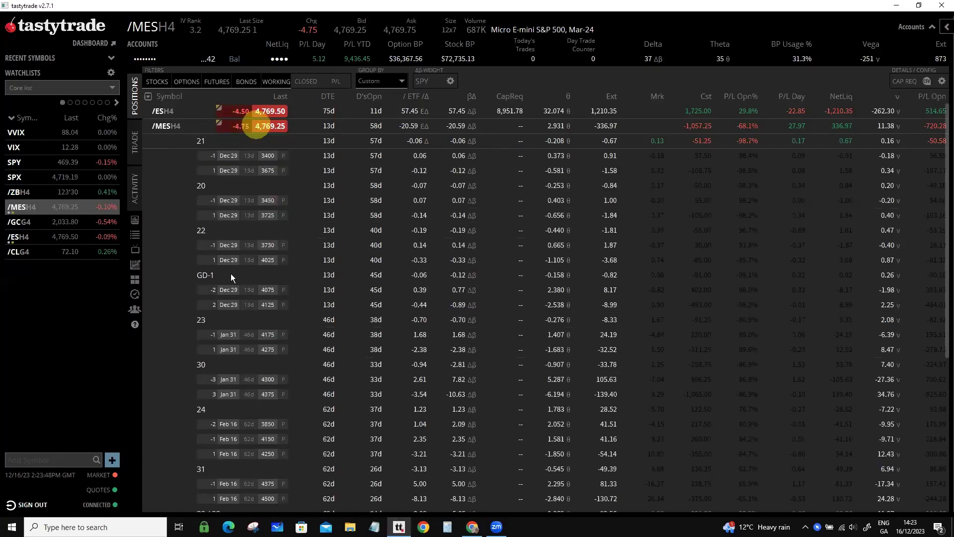
scroll(233, 306, "down", 5)
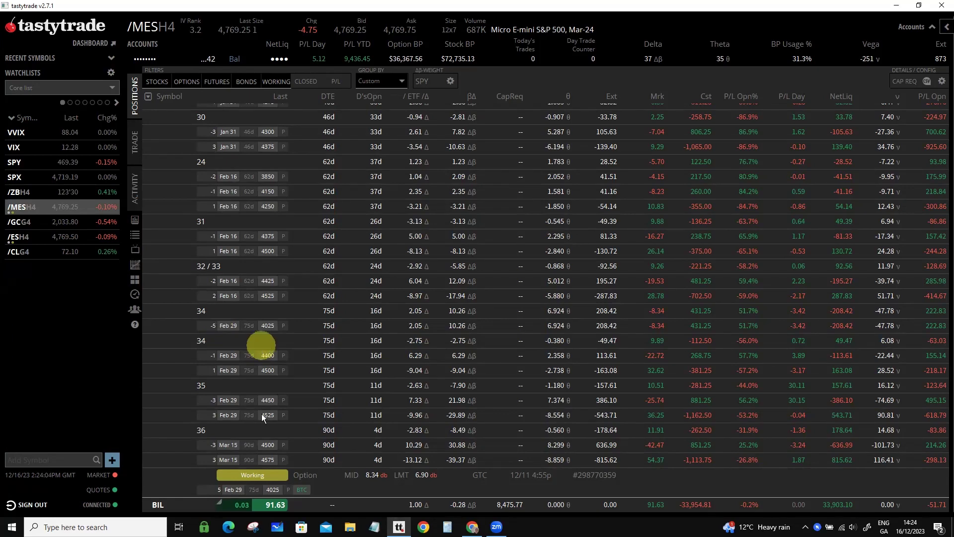
scroll(274, 371, "up", 2)
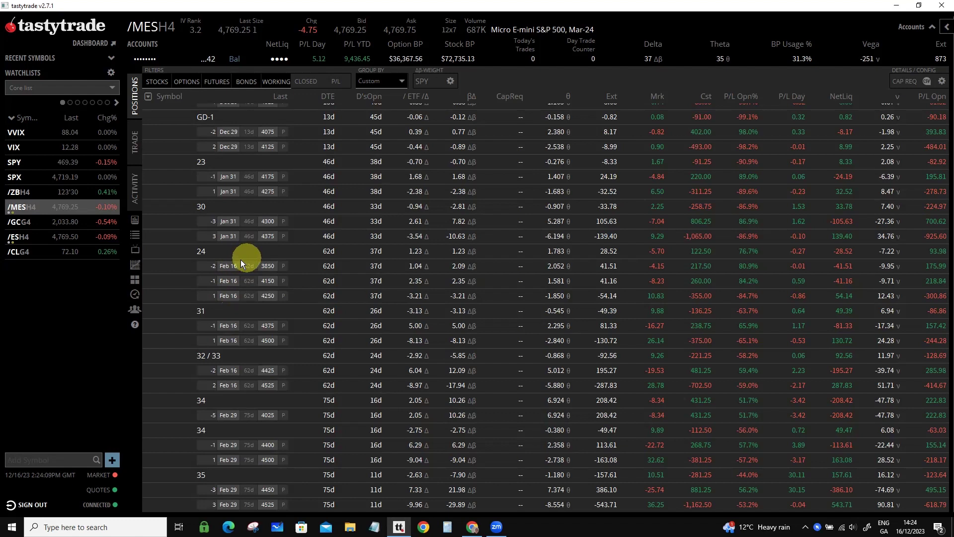
left_click(227, 265)
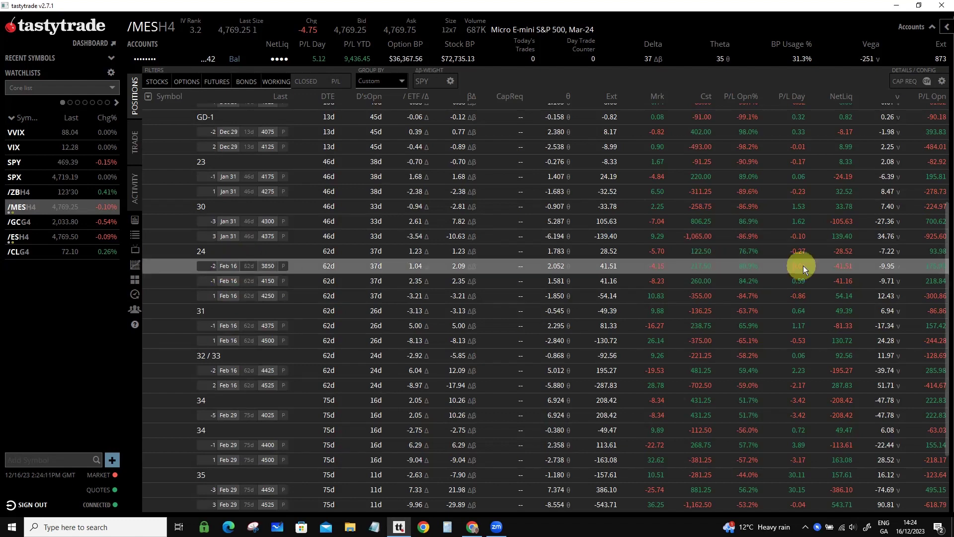
left_click(283, 268)
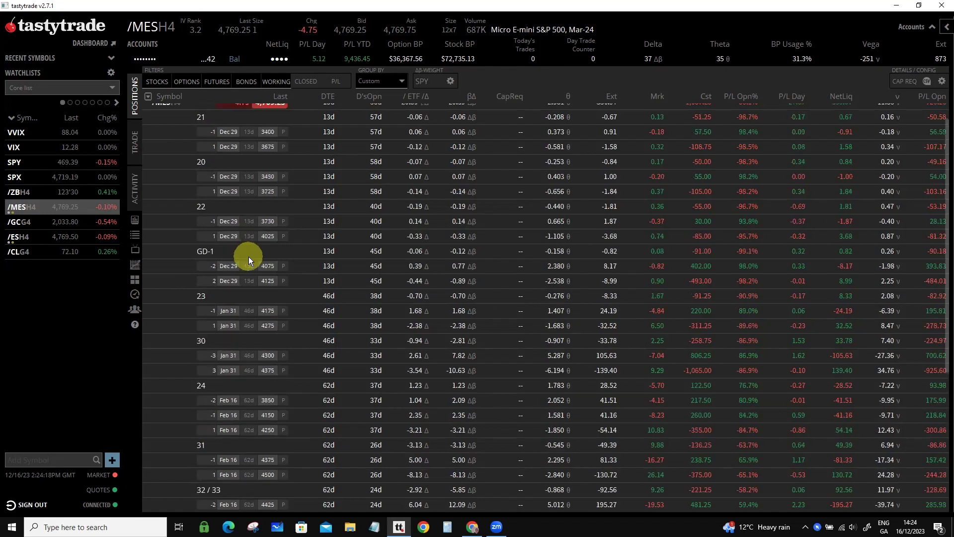
scroll(248, 257, "up", 5)
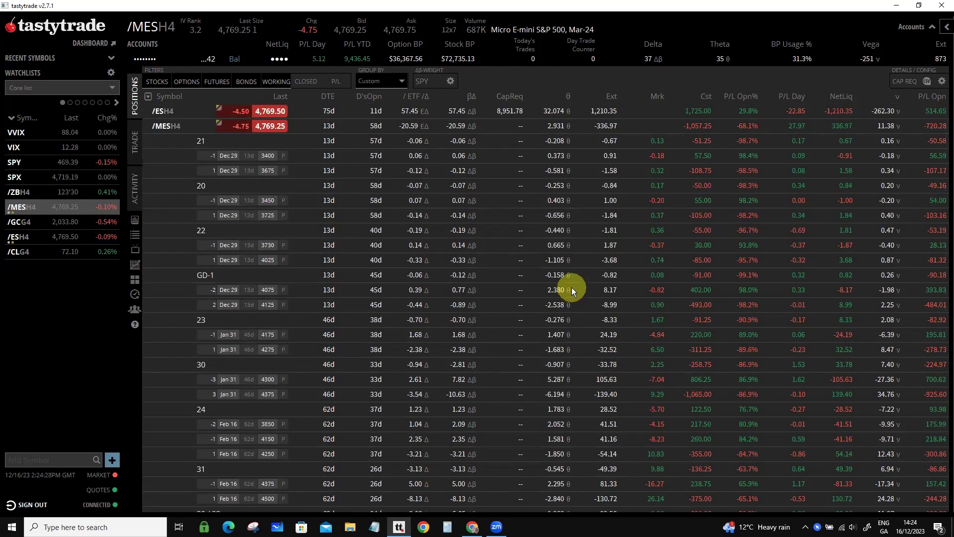
left_click(263, 131)
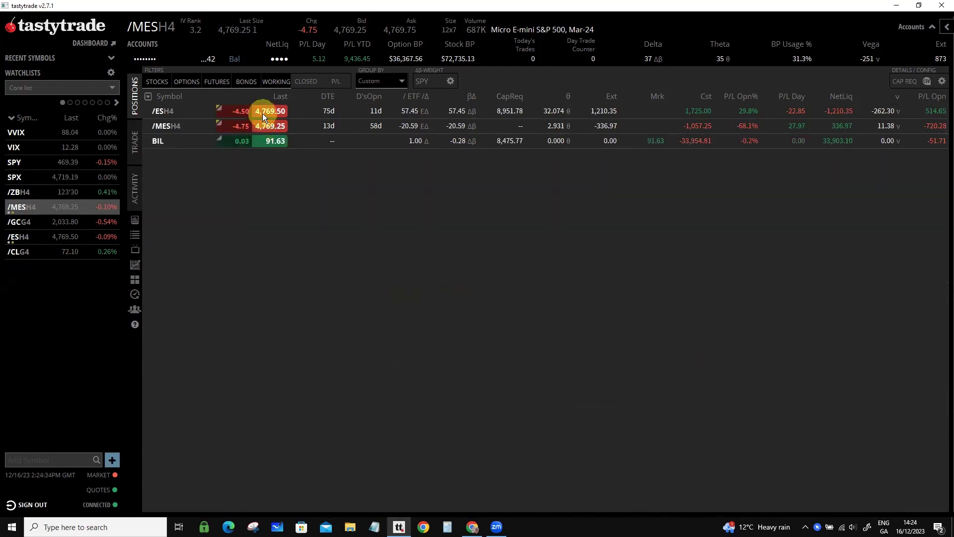
Step: Review the /ESH4 position's legs and working orders, leaving the list collapsed
left_click(262, 113)
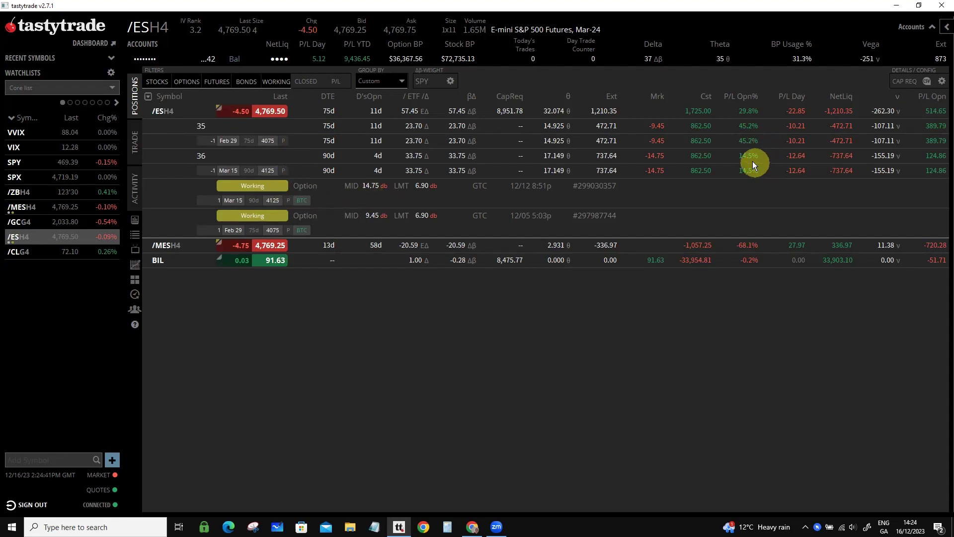
left_click(263, 112)
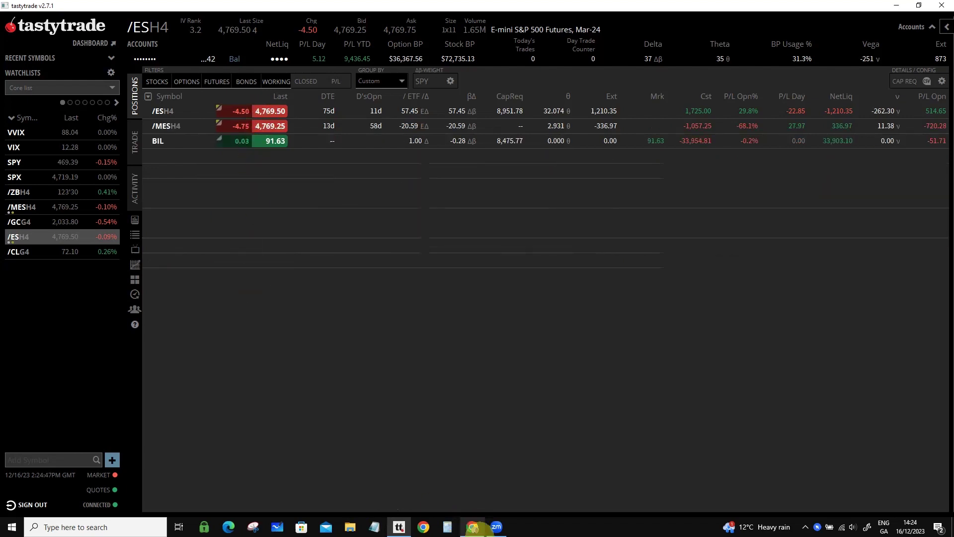
Step: Bring up the v. 1.1 Steady Income Trading Journal in the browser
left_click(473, 525)
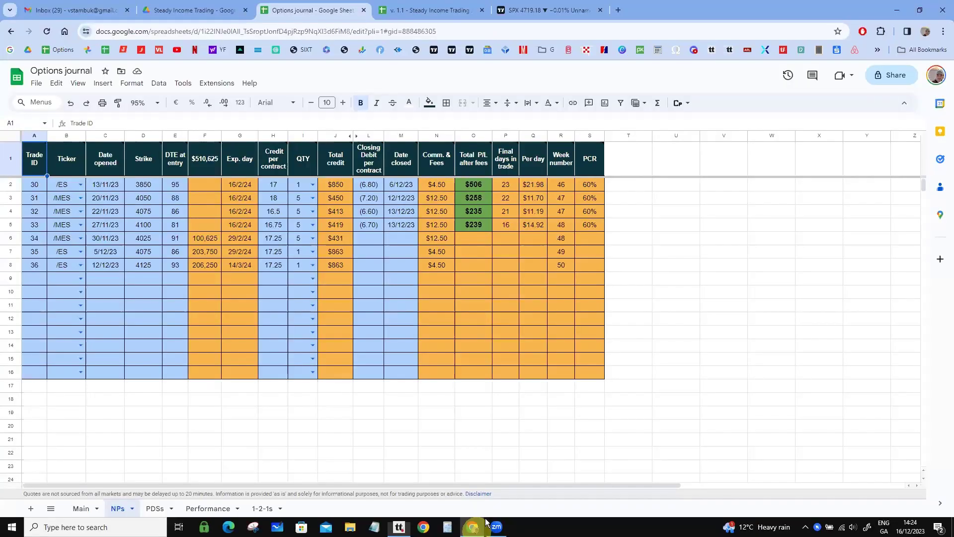
left_click(432, 10)
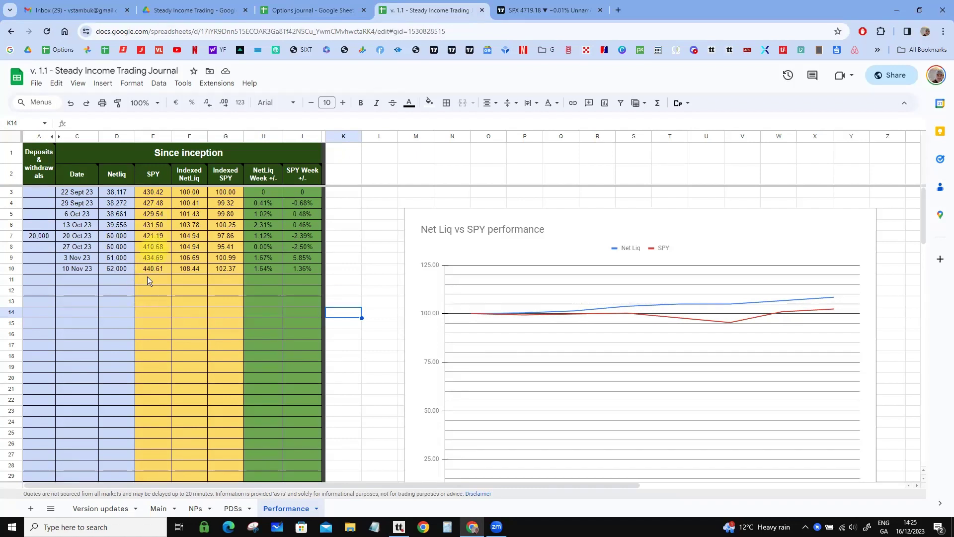
Step: Enter a demo weekly date 15 Dec 23 in C11 on the Performance sheet, then remove it again
left_click(83, 281)
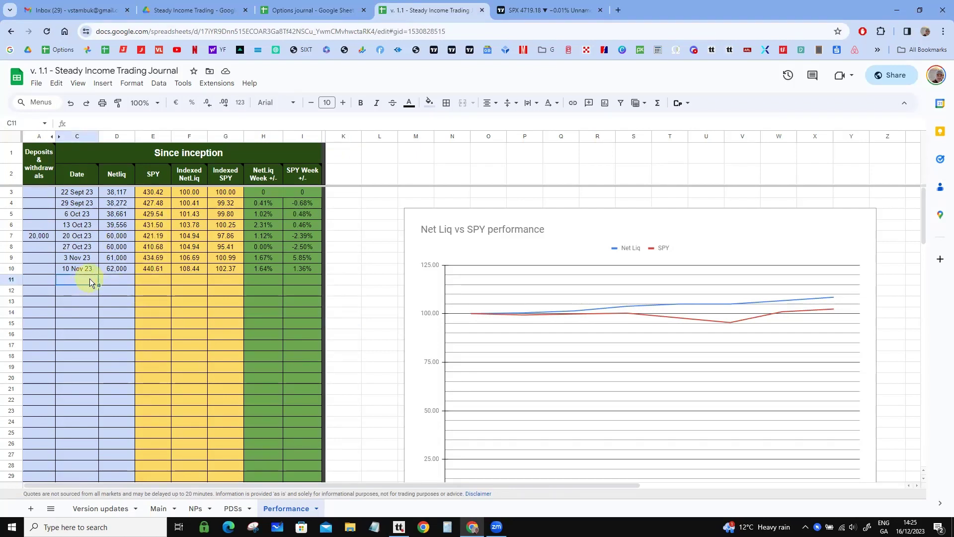
type("15 Dec 23")
key("Return")
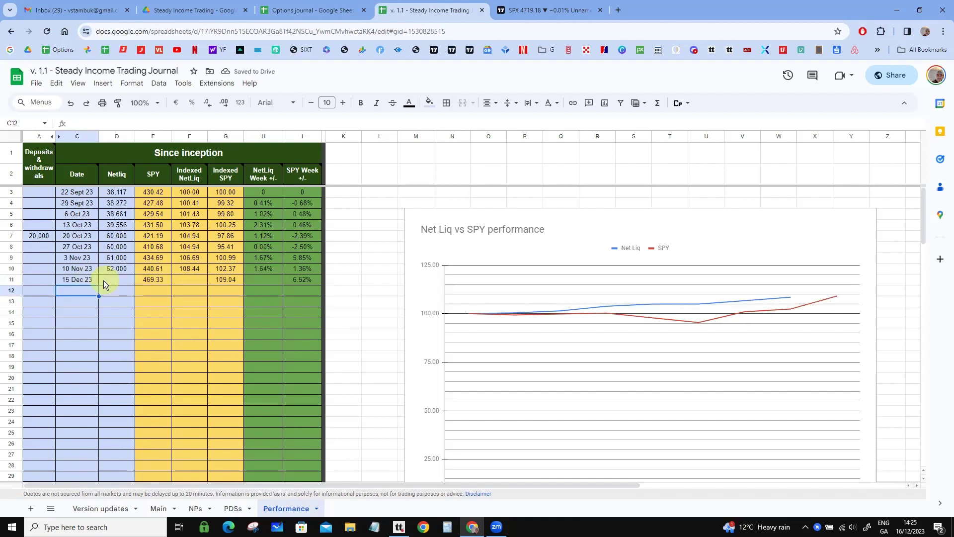
left_click(72, 280)
key("Delete")
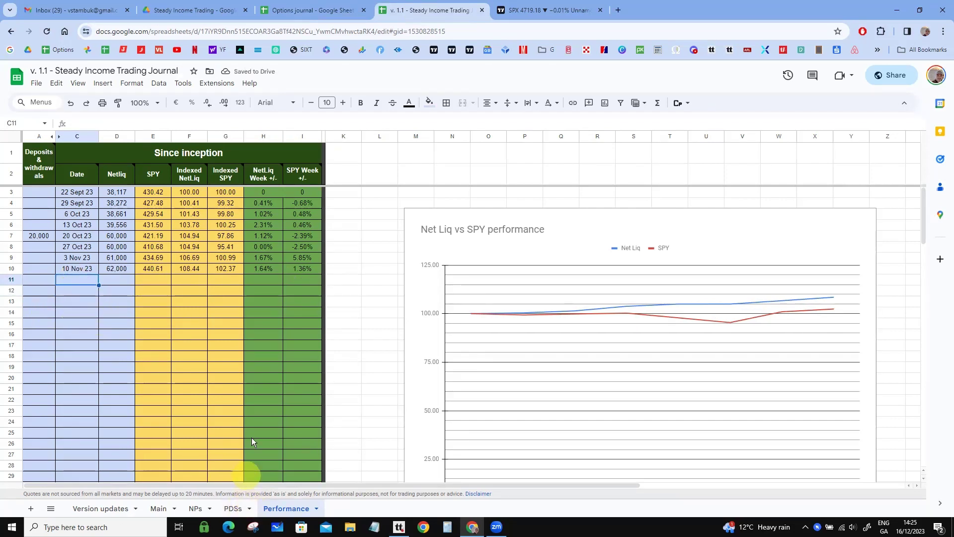
Step: Show the v. 1.1 journal's PDSs sheet, then return to the Options journal
left_click(233, 508)
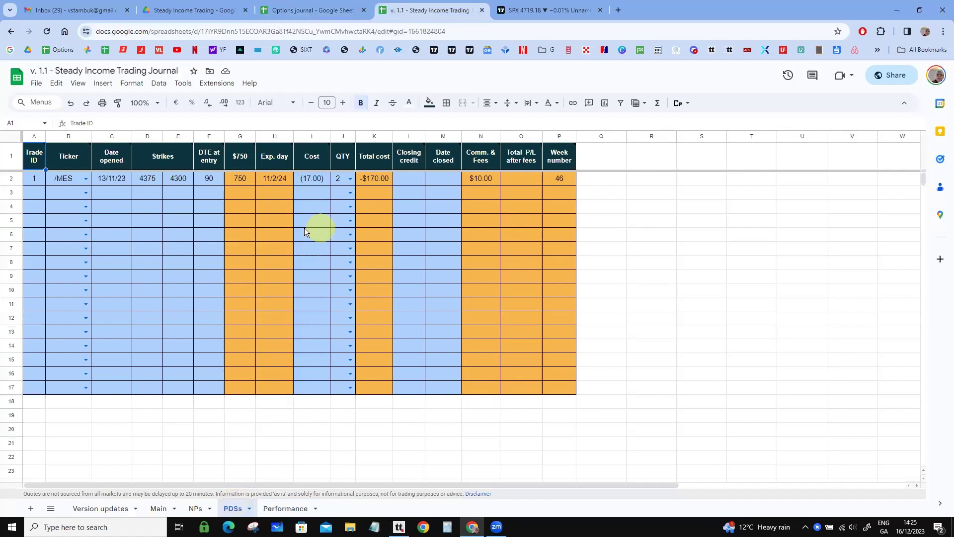
left_click(314, 10)
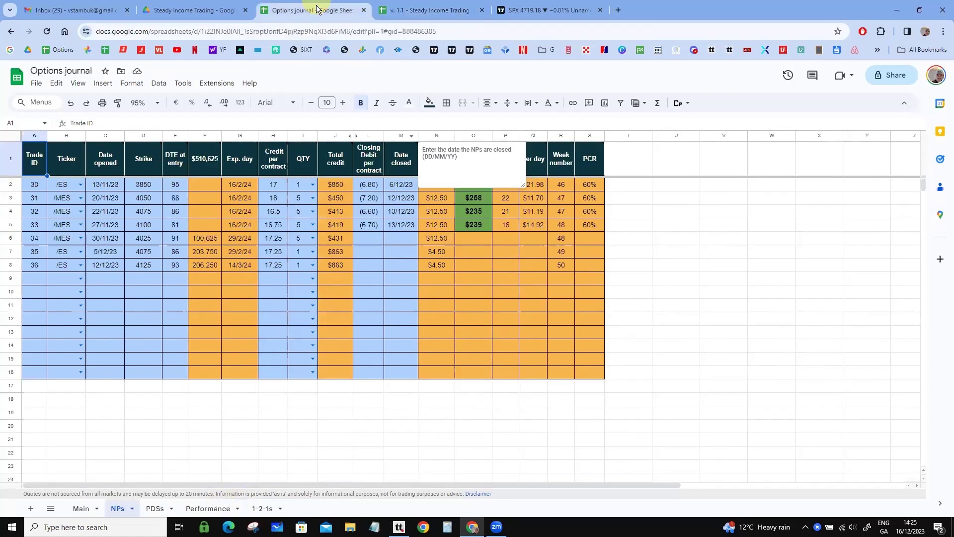
Step: Check the commission formula in N11 and show the Options journal's PDSs sheet with trades 30 to 36
left_click(438, 306)
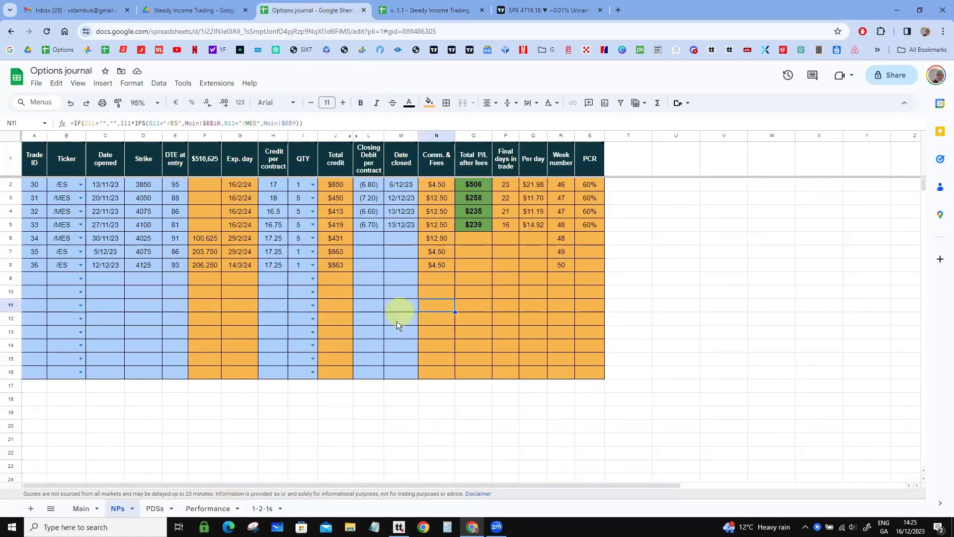
left_click(155, 508)
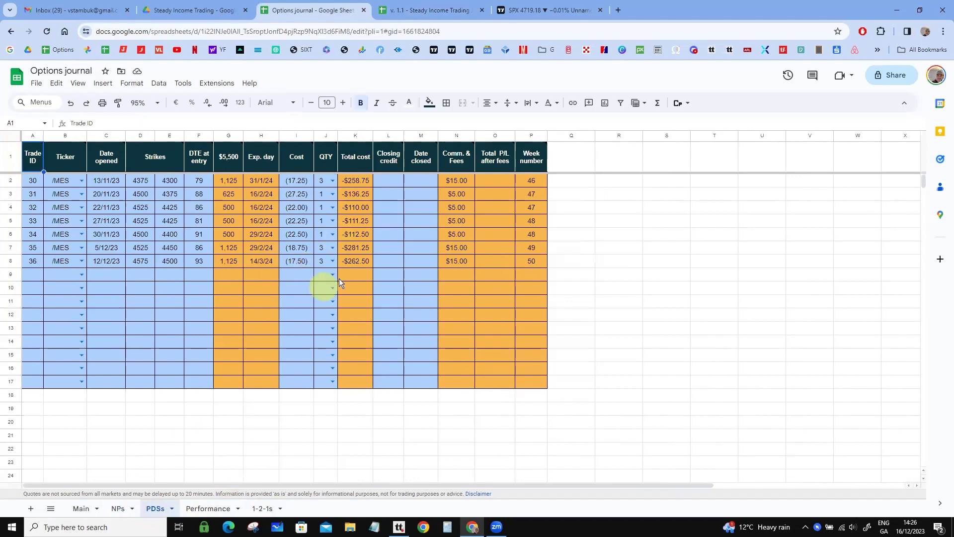